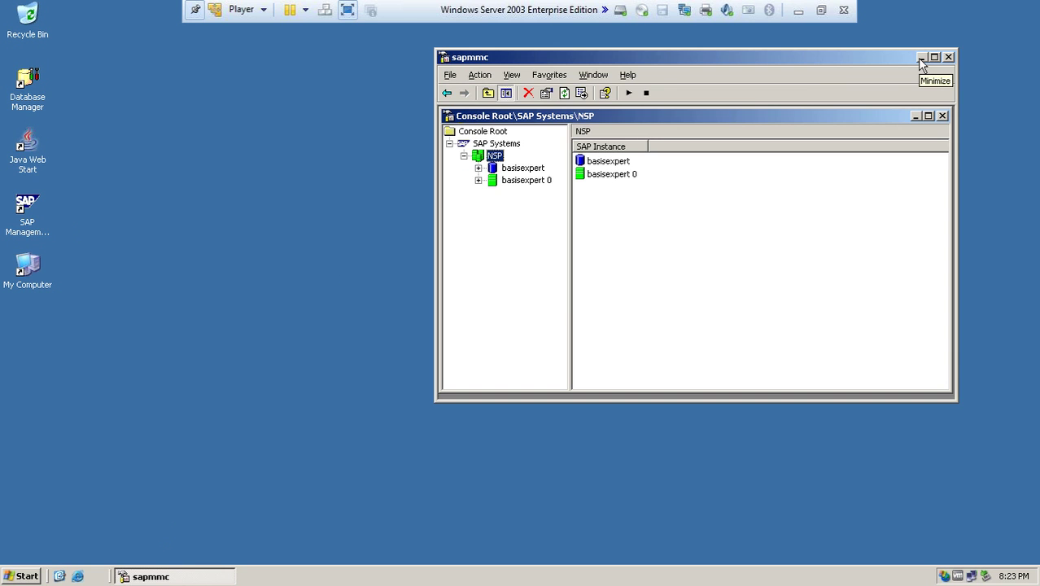
- Minimize the sapmmc console and open the folder Z:\ECC 6.0\GUI\SAP_GUI_FOR_WINDOWS_720_PL3_CORE on the shared network drive
{"action": "left_click", "coordinate": [921, 59]}
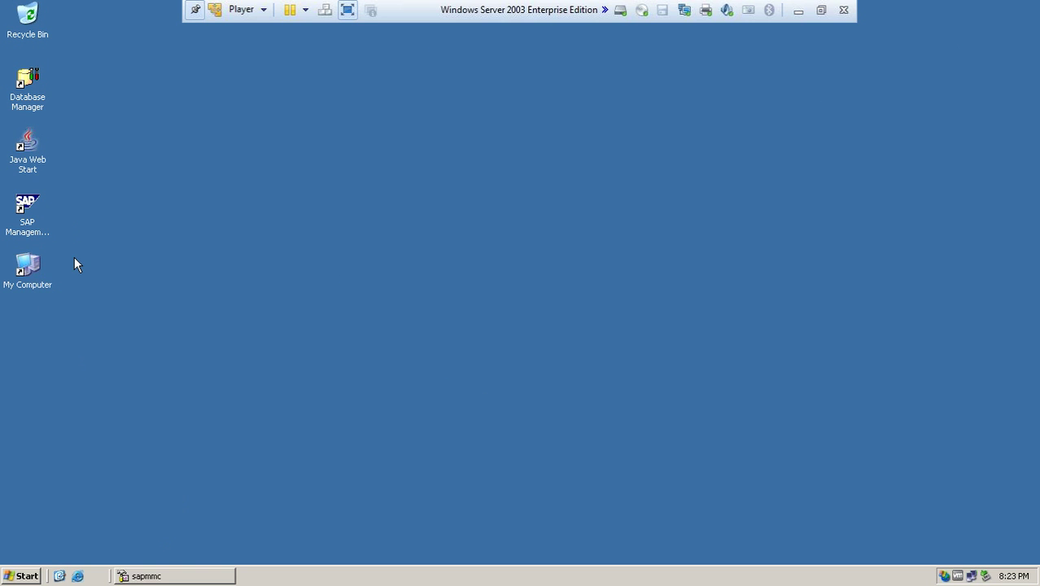
{"action": "double_click", "coordinate": [46, 285]}
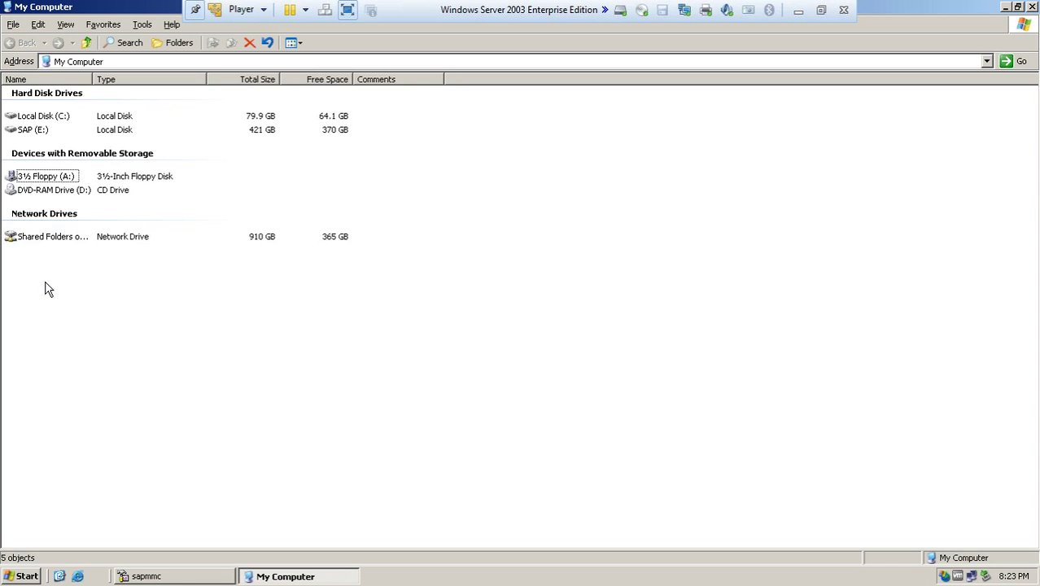
{"action": "double_click", "coordinate": [69, 233]}
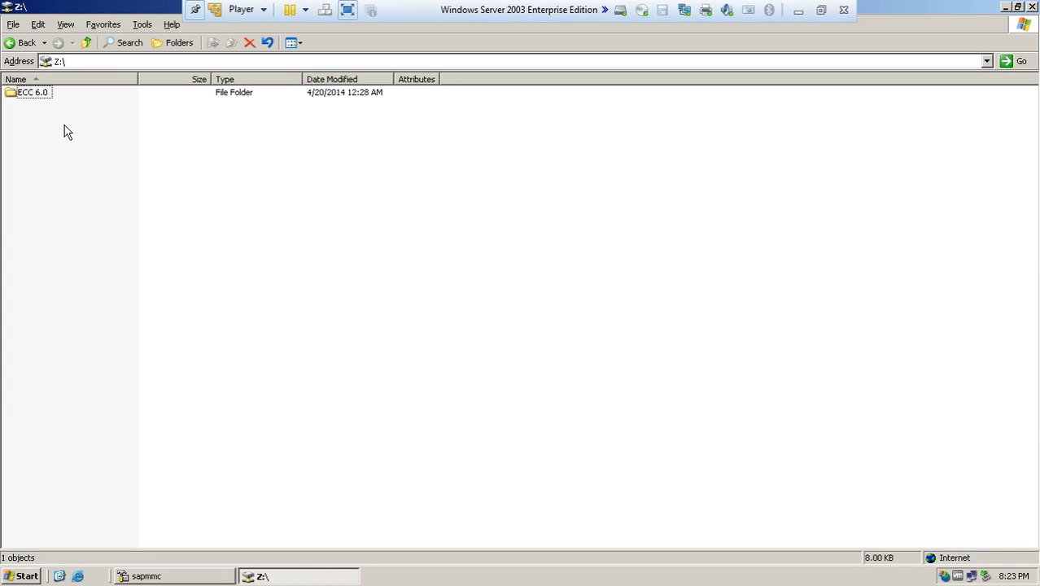
{"action": "double_click", "coordinate": [43, 95]}
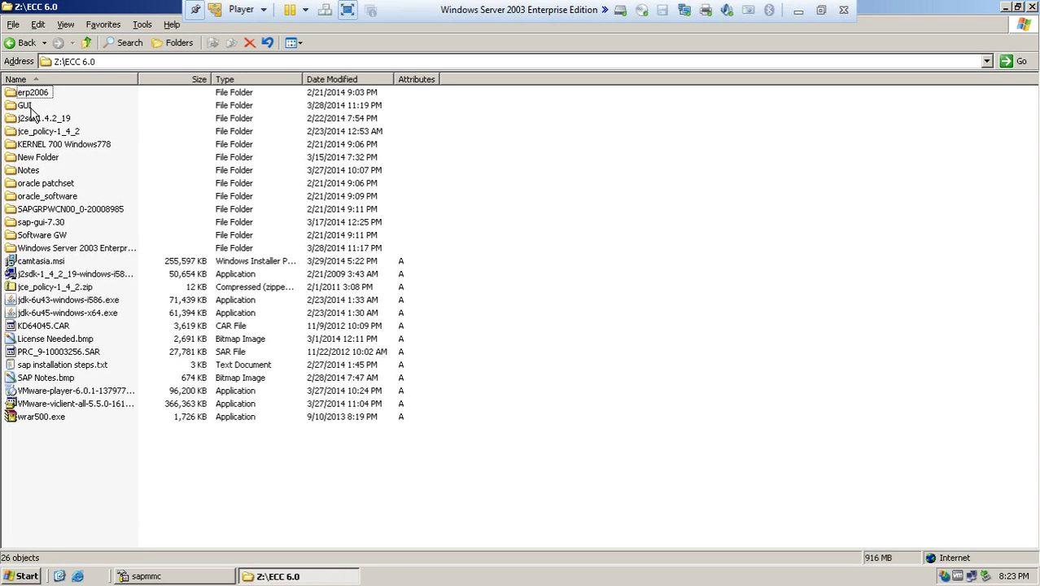
{"action": "left_click", "coordinate": [30, 108]}
{"action": "double_click", "coordinate": [31, 110]}
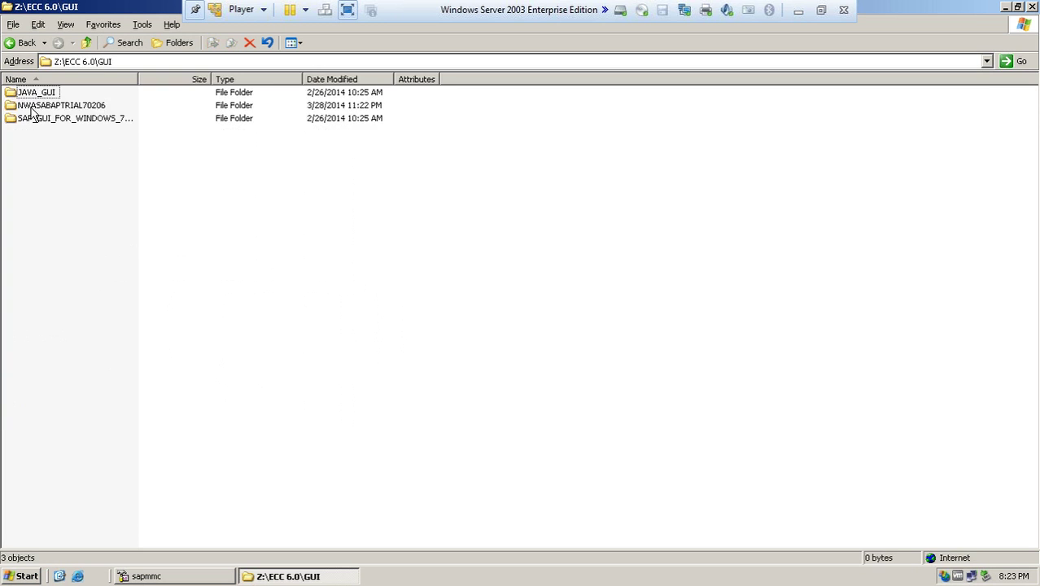
{"action": "double_click", "coordinate": [34, 114]}
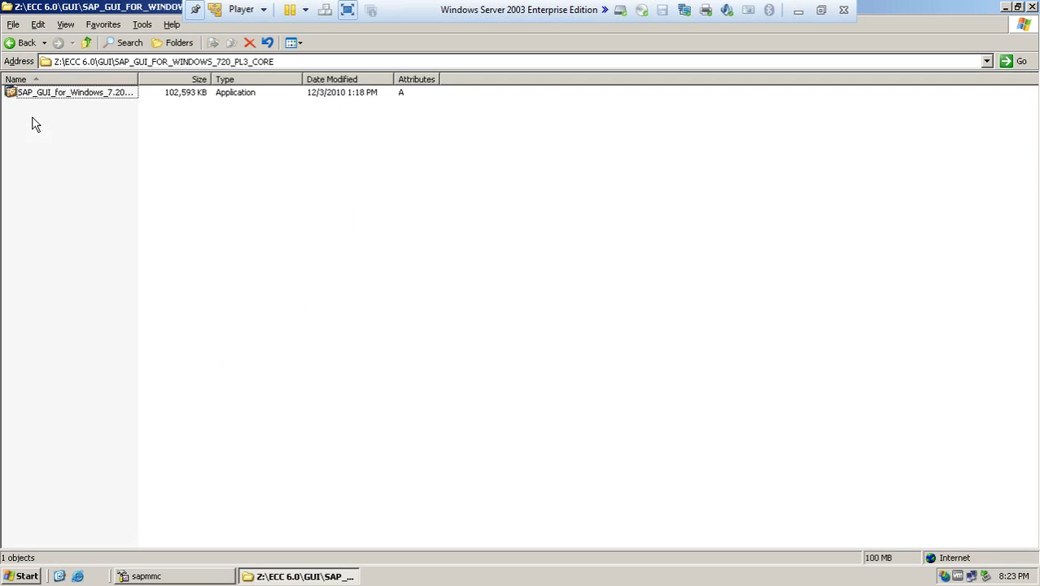
- Run the SAP GUI for Windows 7.20 PL3 CORE Components installer, allowing the file to open, and minimize the folder window
{"action": "left_click_drag", "start_coordinate": [138, 79], "coordinate": [161, 96]}
{"action": "left_click", "coordinate": [122, 94]}
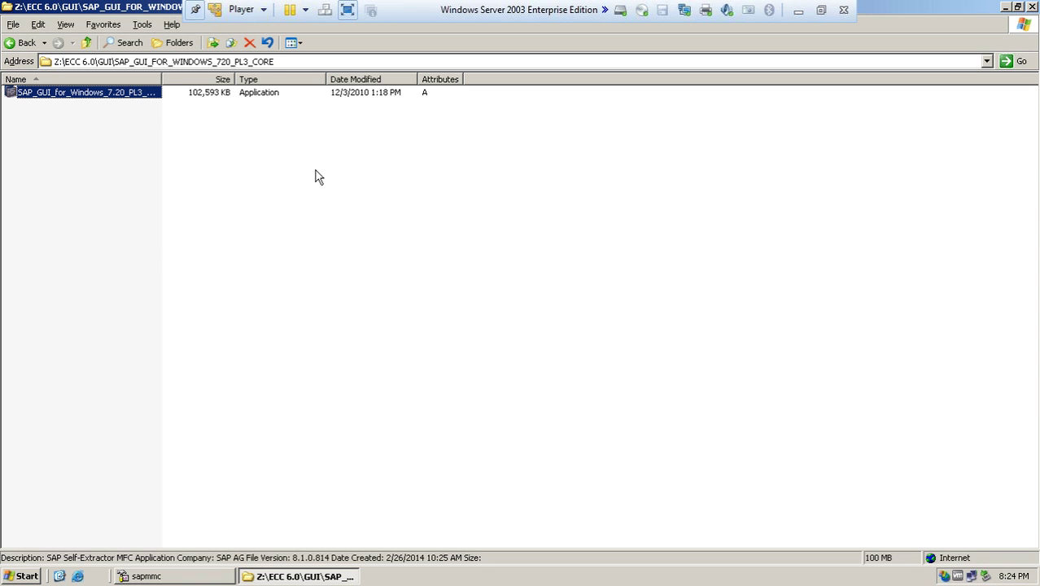
{"action": "double_click", "coordinate": [144, 94]}
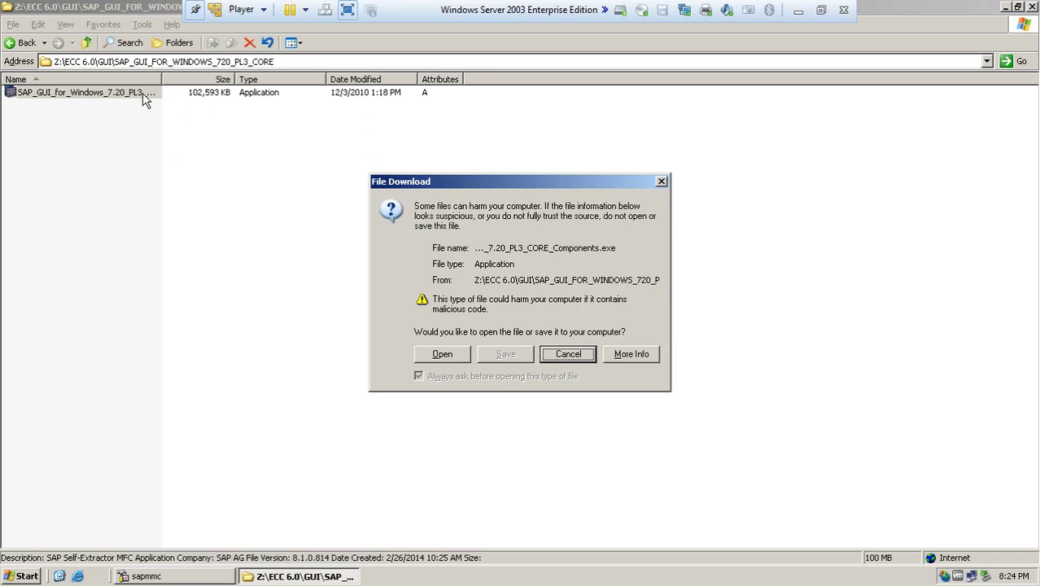
{"action": "left_click", "coordinate": [453, 354]}
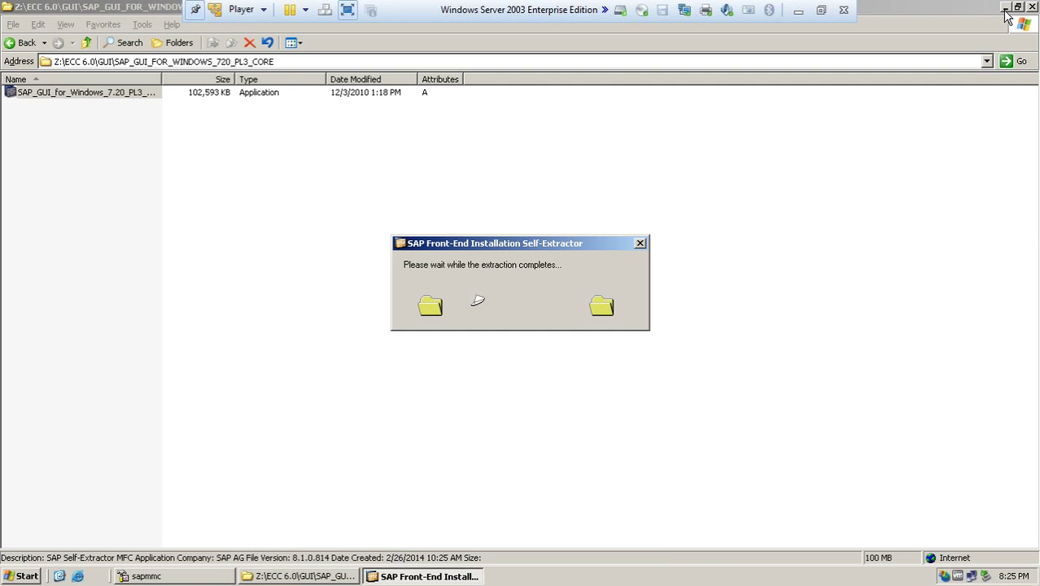
{"action": "left_click", "coordinate": [1006, 10]}
{"action": "left_click", "coordinate": [1005, 7]}
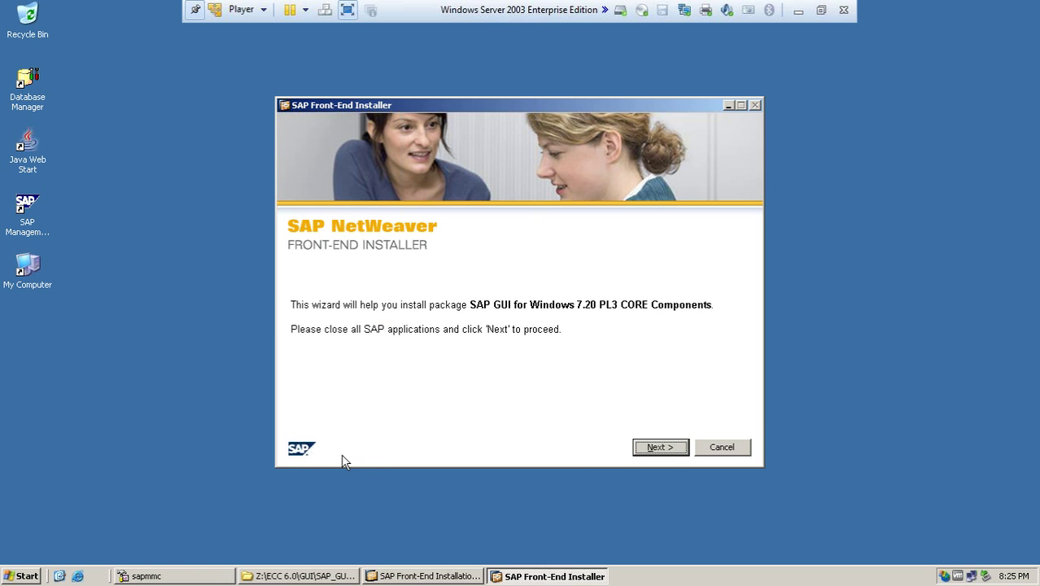
- Install the SAP GUI for Windows 7.20 PL3 CORE Components package and close the completed installer
{"action": "left_click", "coordinate": [660, 446]}
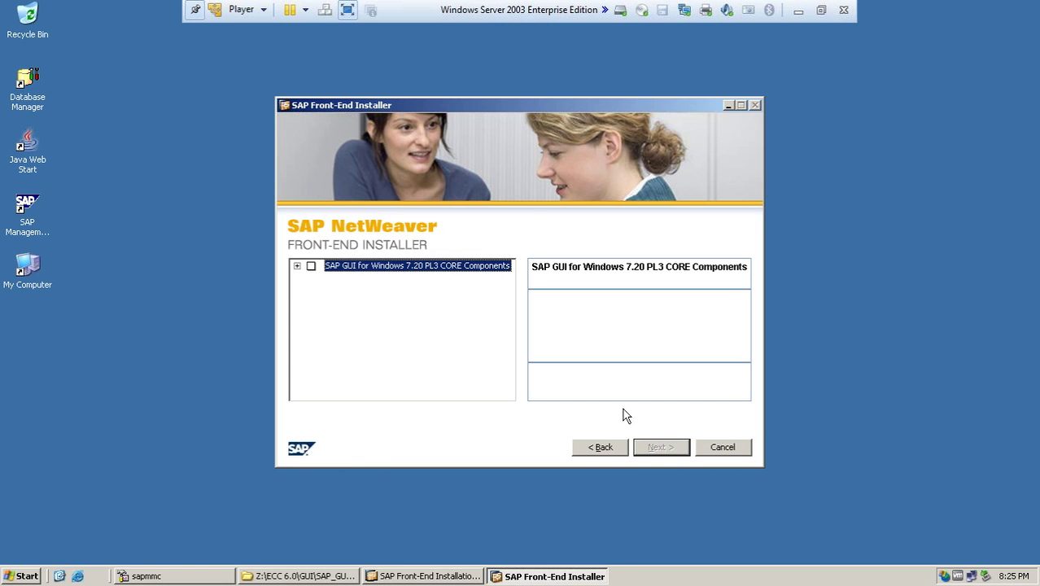
{"action": "left_click", "coordinate": [311, 266]}
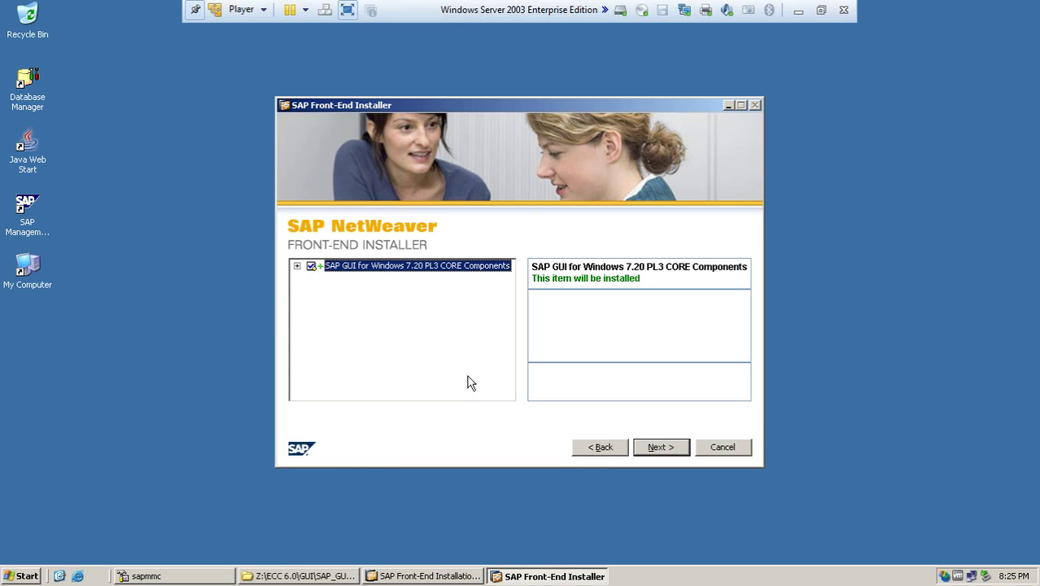
{"action": "left_click", "coordinate": [646, 447]}
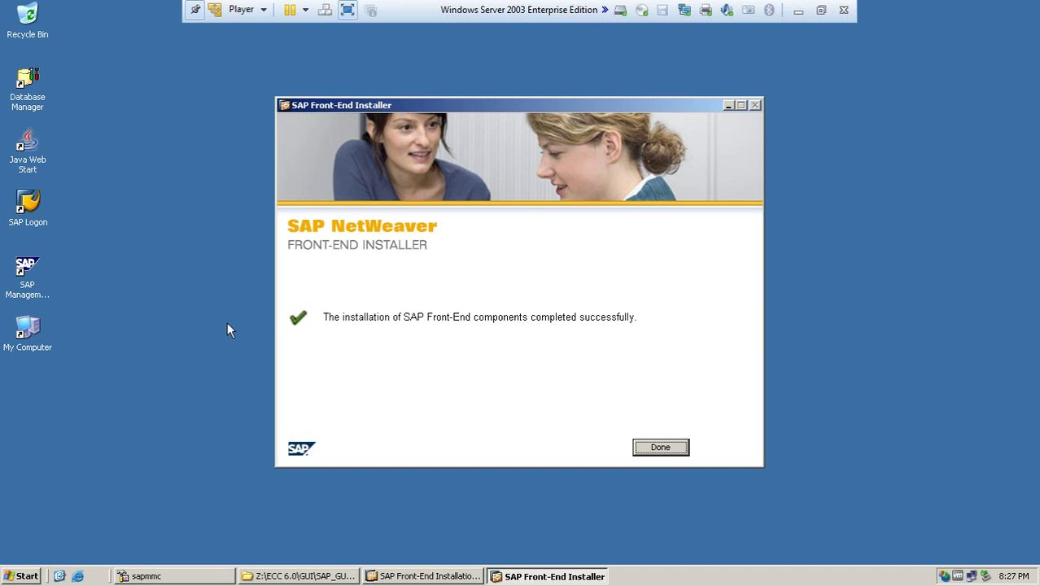
{"action": "left_click", "coordinate": [661, 448]}
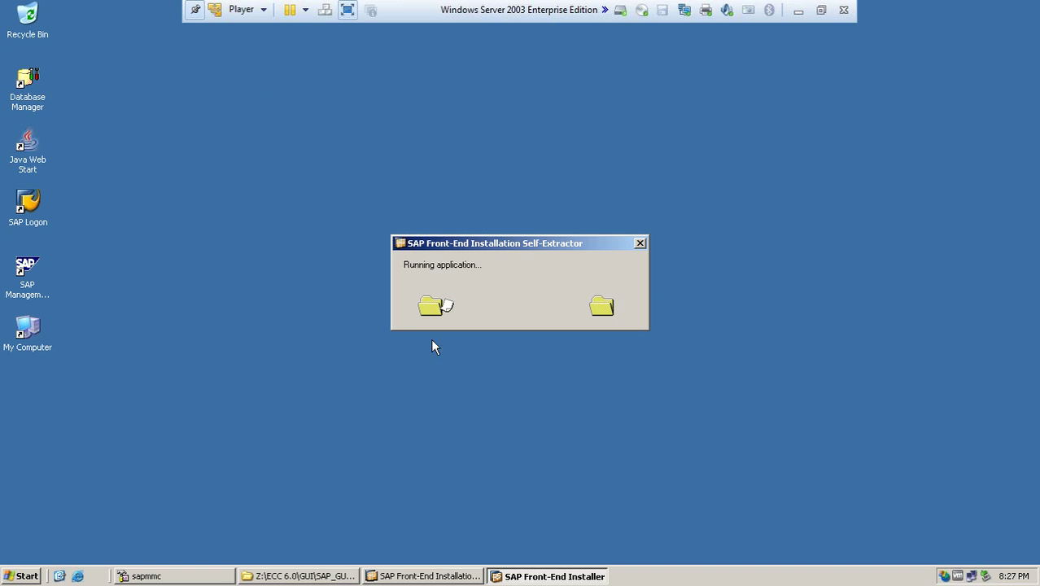
- Launch SAP Logon and view the connection properties of the existing Development System entry without changing them
{"action": "left_click", "coordinate": [36, 208]}
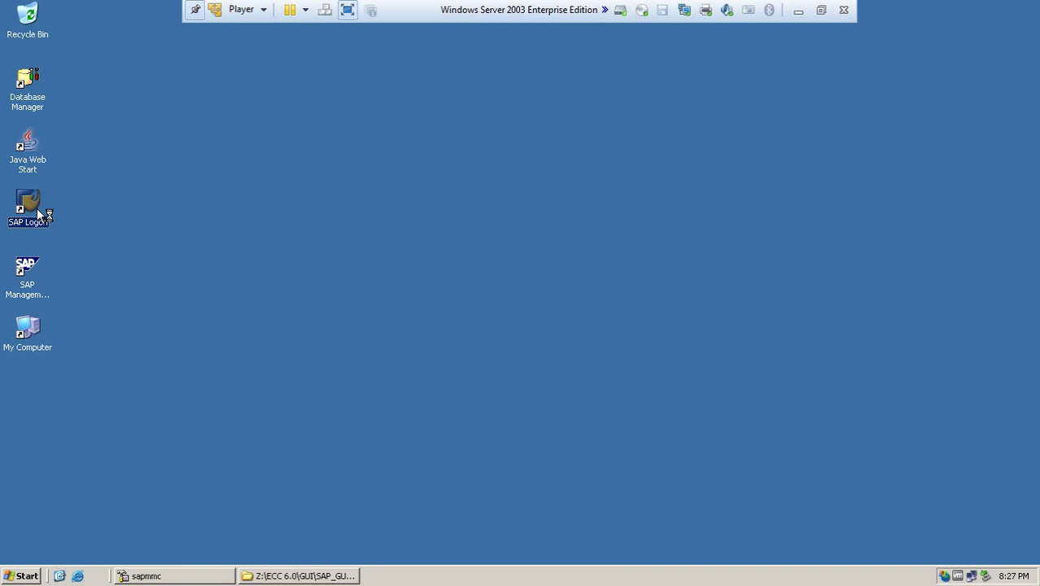
{"action": "double_click", "coordinate": [37, 209]}
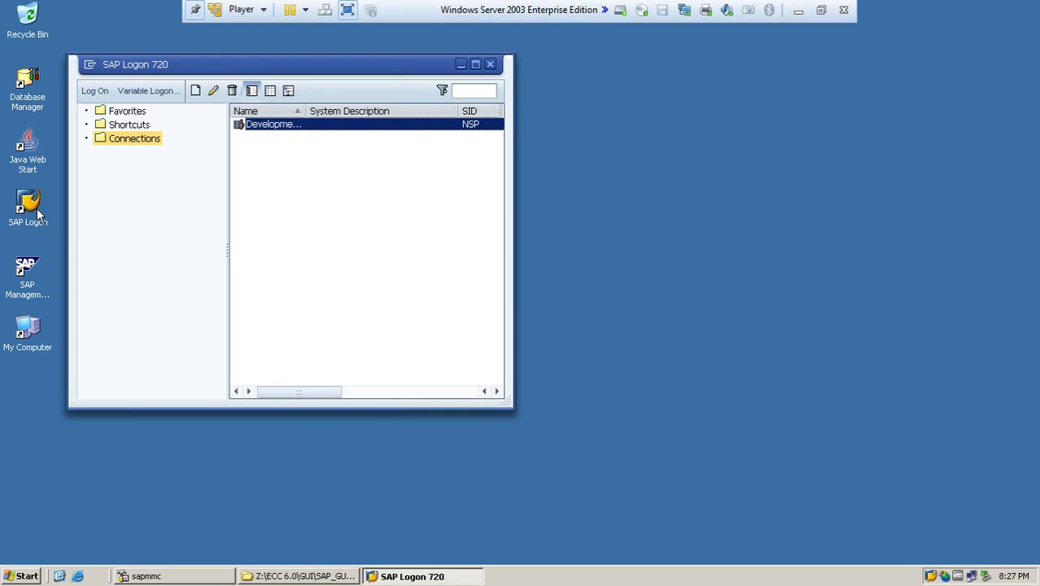
{"action": "right_click", "coordinate": [249, 132]}
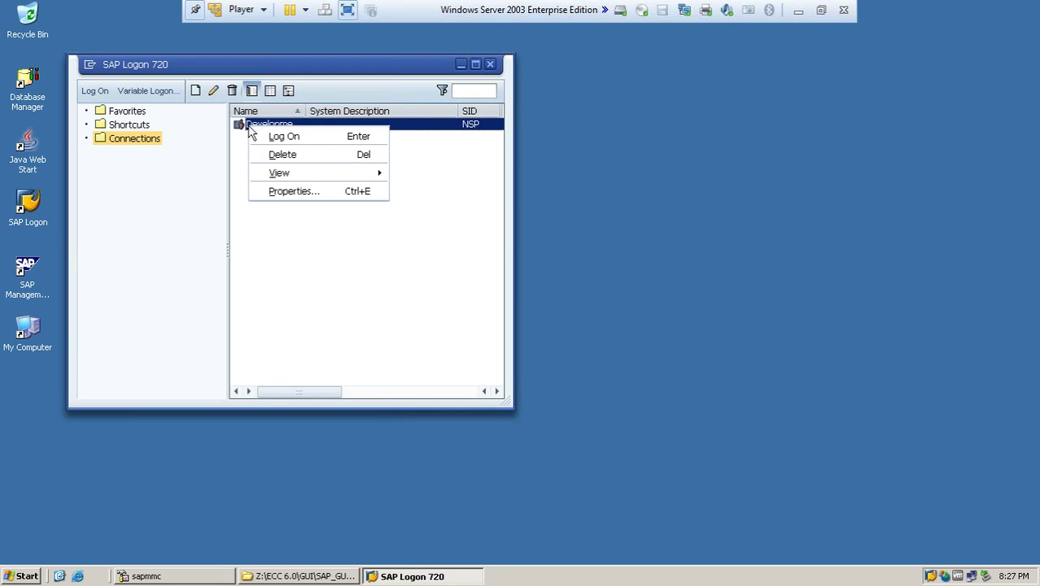
{"action": "left_click", "coordinate": [245, 133]}
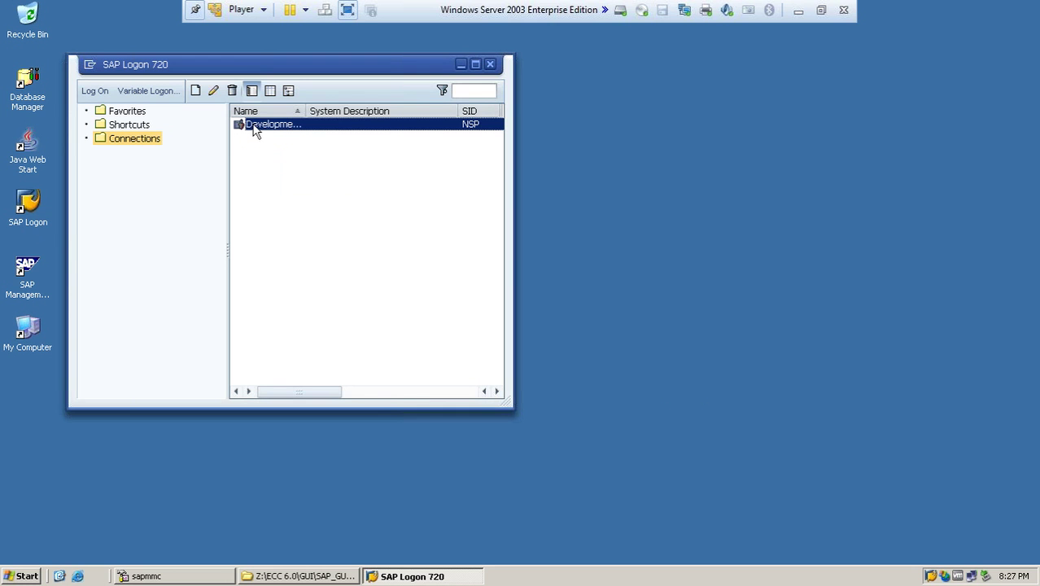
{"action": "right_click", "coordinate": [255, 132]}
{"action": "left_click", "coordinate": [277, 191]}
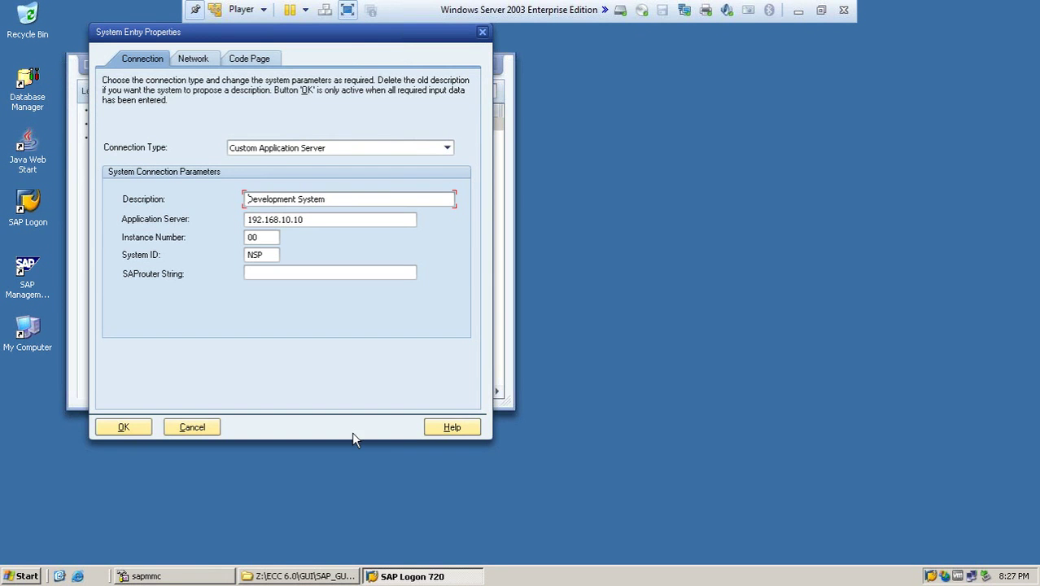
{"action": "left_click", "coordinate": [192, 427]}
- Delete the existing Development System entry from the SAP Logon connections
{"action": "right_click", "coordinate": [297, 125]}
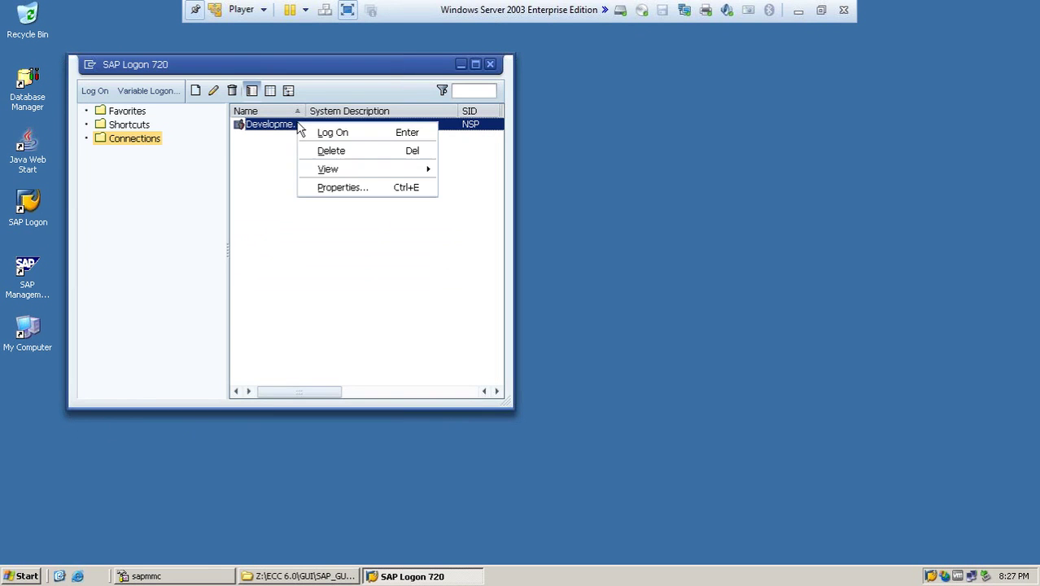
{"action": "left_click", "coordinate": [330, 151]}
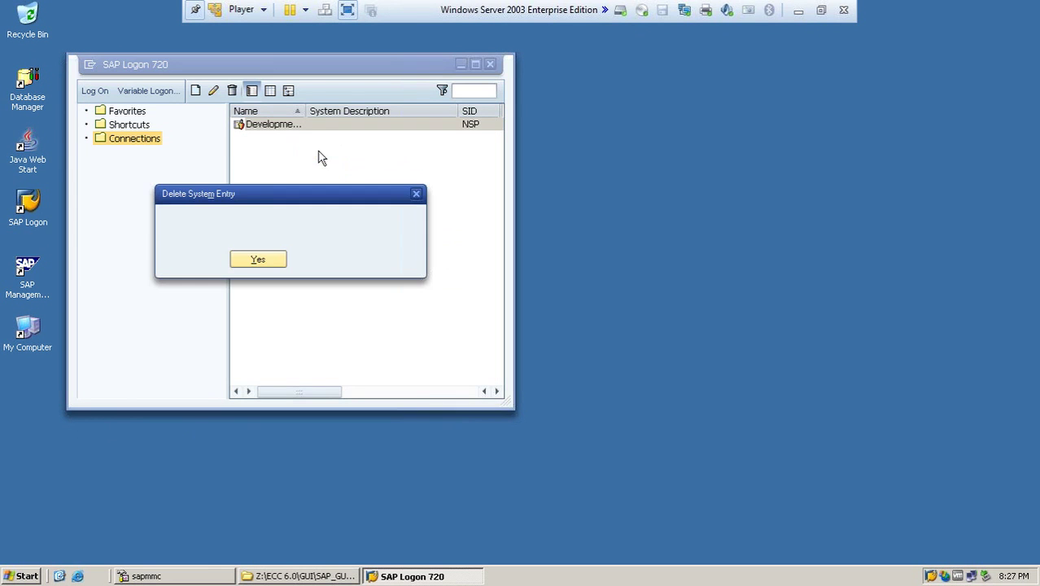
{"action": "left_click", "coordinate": [259, 260]}
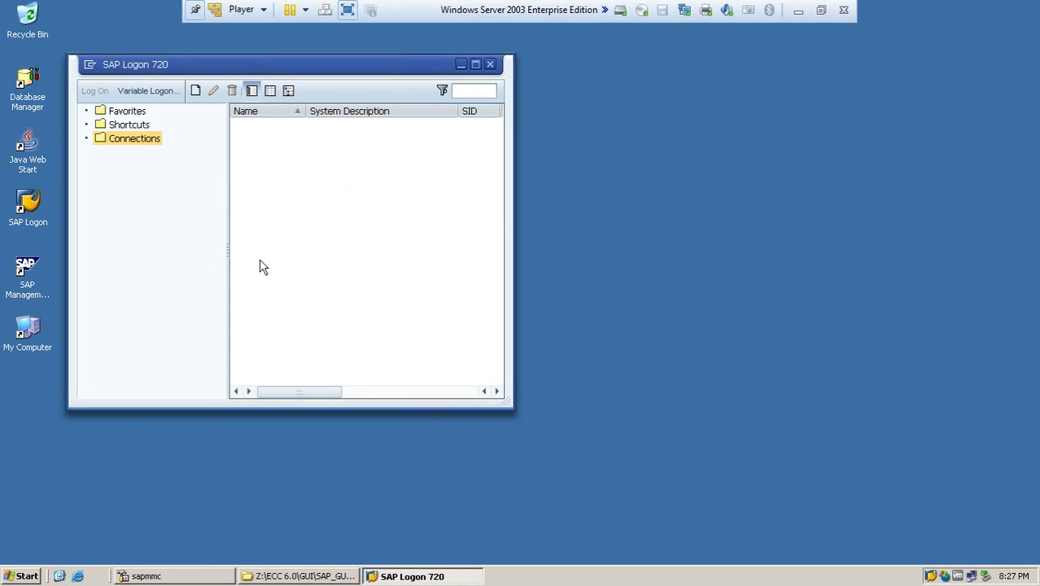
- Create a new user-specified system entry with the description Development System
{"action": "left_click", "coordinate": [195, 92]}
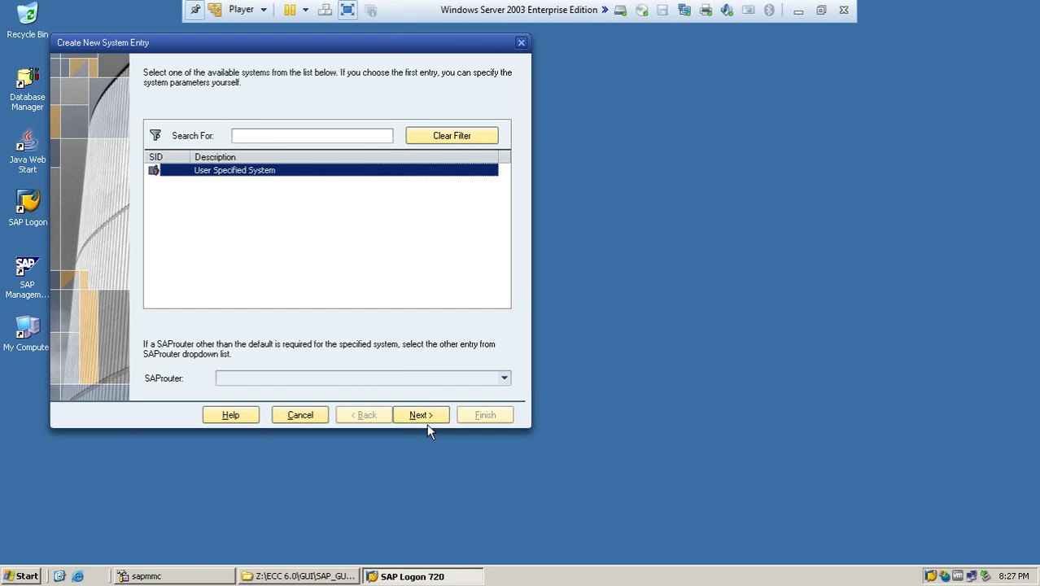
{"action": "left_click", "coordinate": [420, 415]}
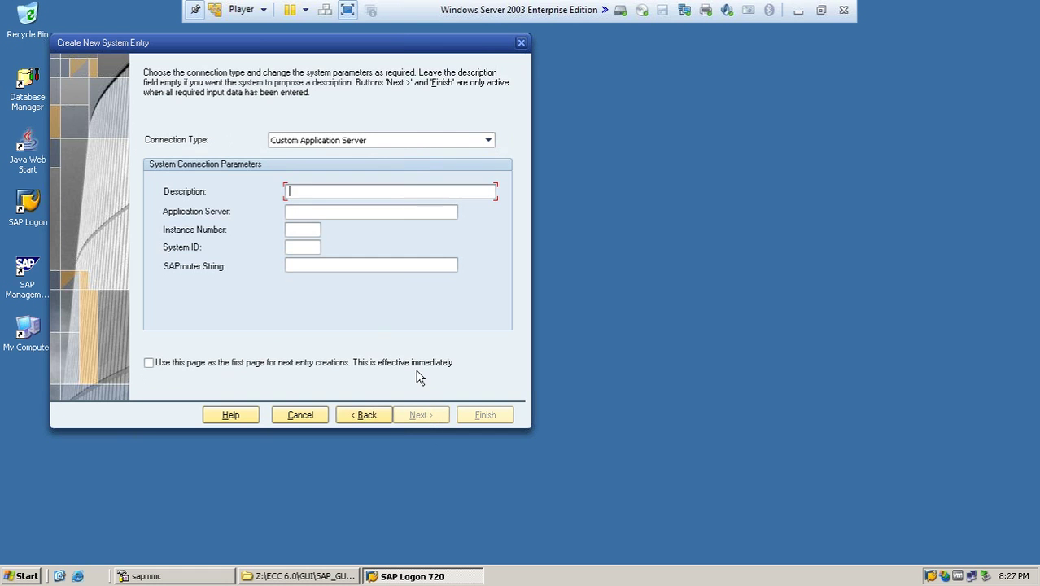
{"action": "type", "text": "Development Seystem (DE"}
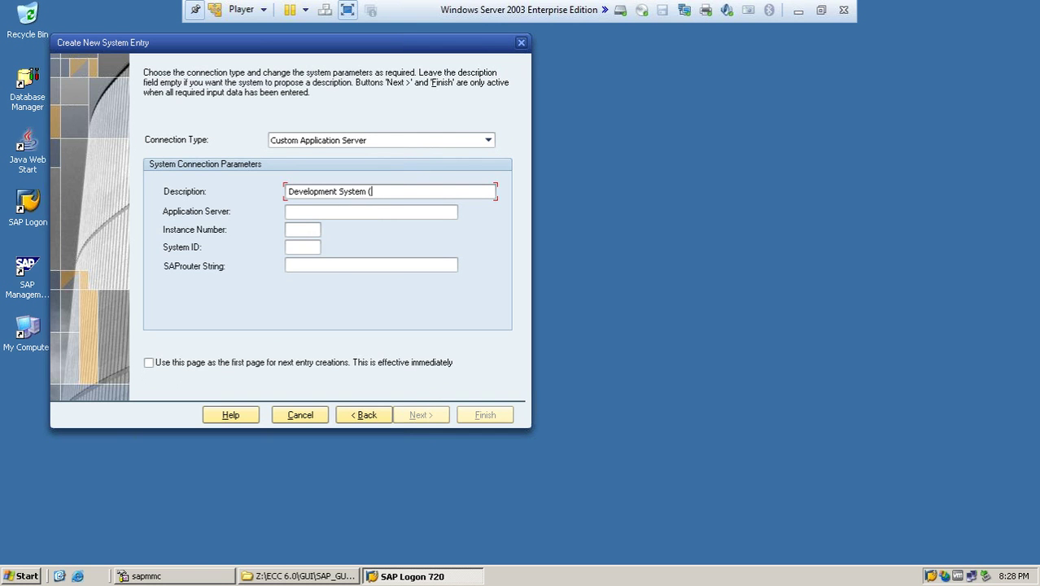
{"action": "key", "text": "BackSpace"}
{"action": "key", "text": "BackSpace"}
{"action": "key", "text": "BackSpace"}
- Set the new entry's application server to 192.168.10.10, instance number to 00 and system ID to NSP
{"action": "left_click", "coordinate": [322, 211]}
{"action": "type", "text": "192.168.10.10"}
{"action": "left_click", "coordinate": [300, 232]}
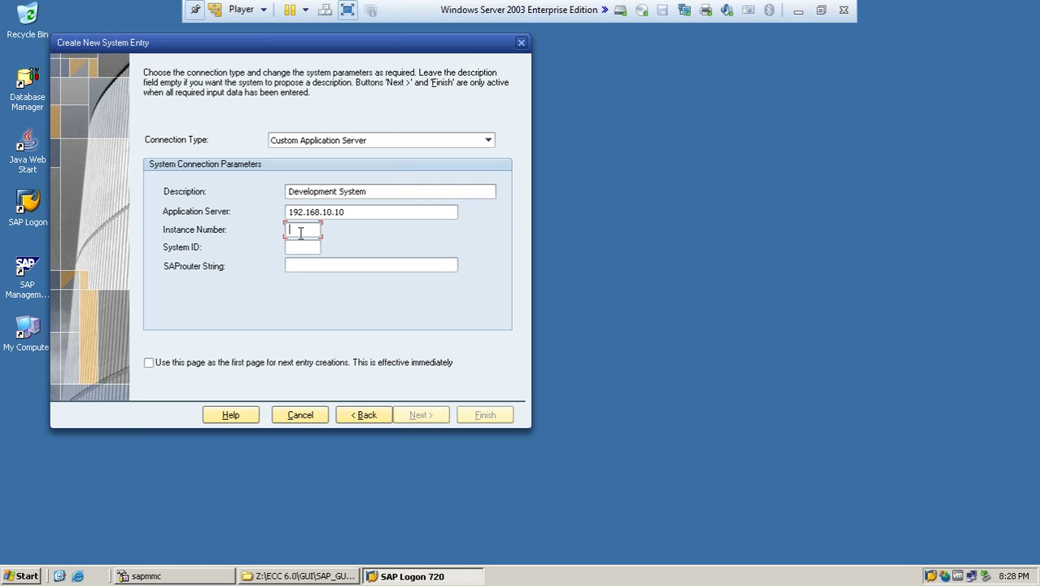
{"action": "type", "text": "00"}
{"action": "left_click", "coordinate": [293, 249]}
{"action": "type", "text": "NSP"}
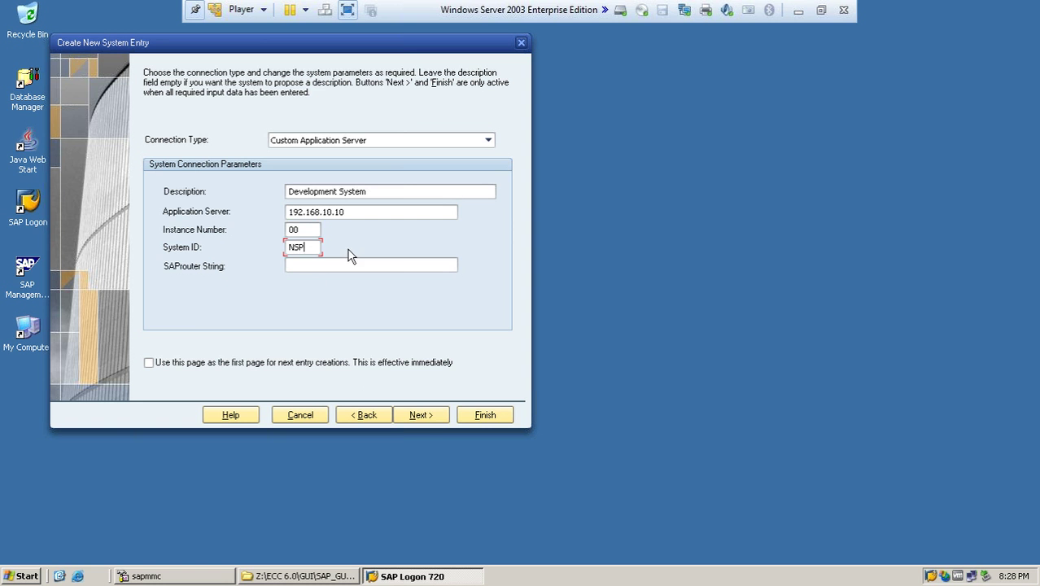
- Keep the High Speed Connection (LAN) network setting, go through the language settings and finish the new system entry
{"action": "left_click", "coordinate": [420, 418]}
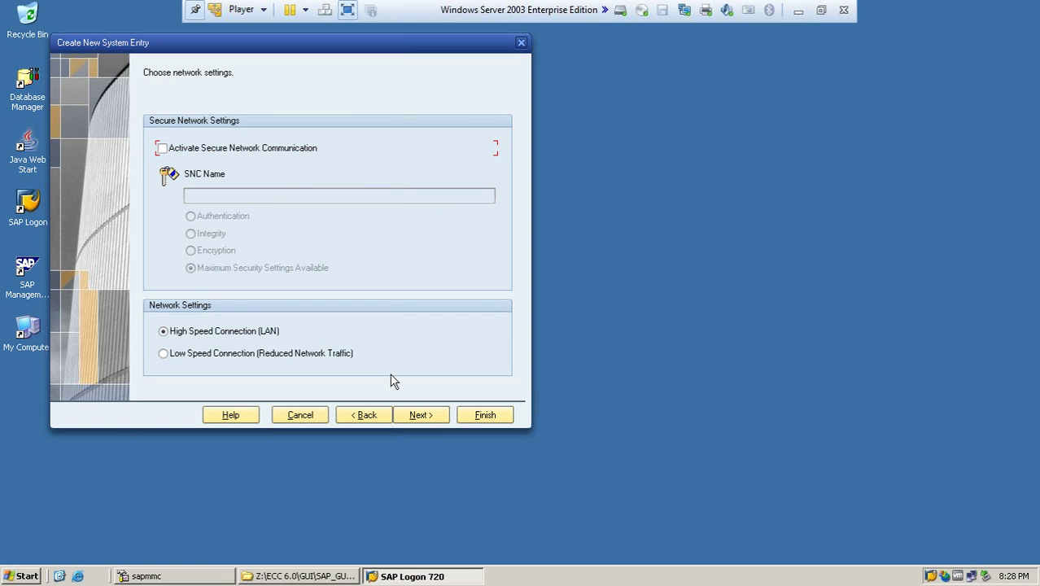
{"action": "left_click", "coordinate": [408, 418]}
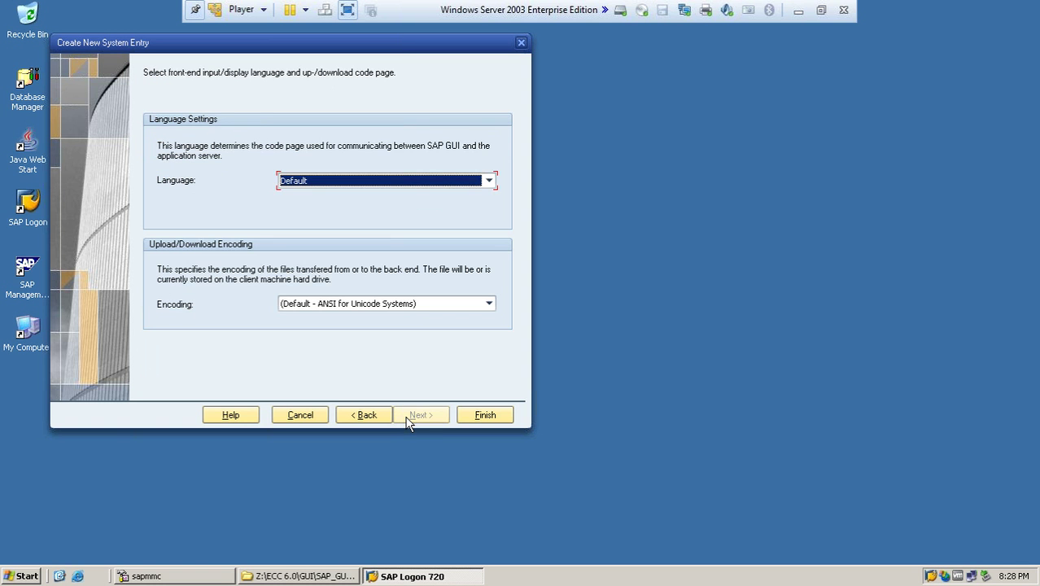
{"action": "key", "text": "e"}
{"action": "left_click", "coordinate": [480, 416]}
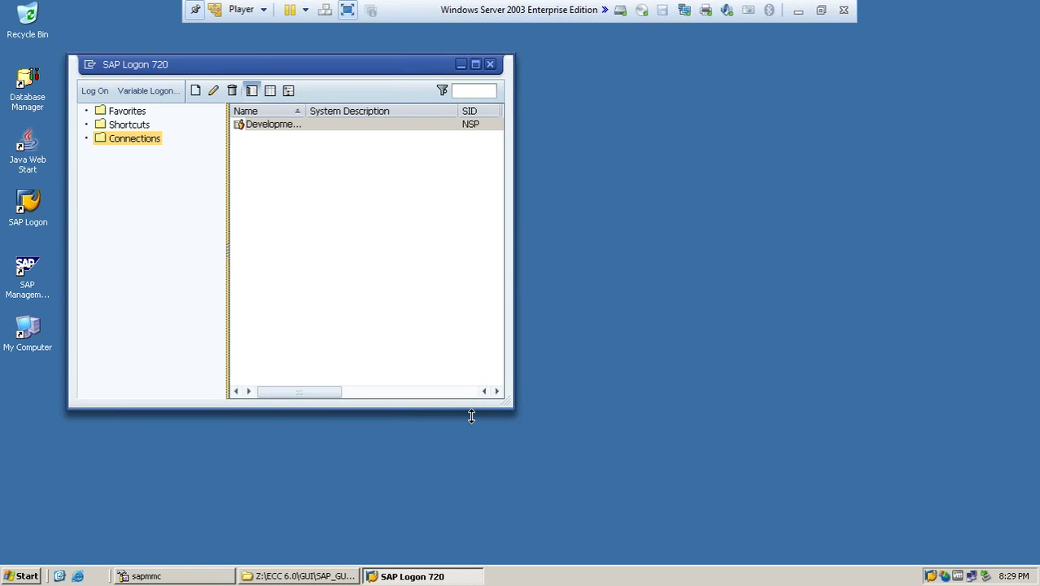
- Open the SAP login screen through the Development System connection and minimize the virtual machine window
{"action": "left_click", "coordinate": [354, 128]}
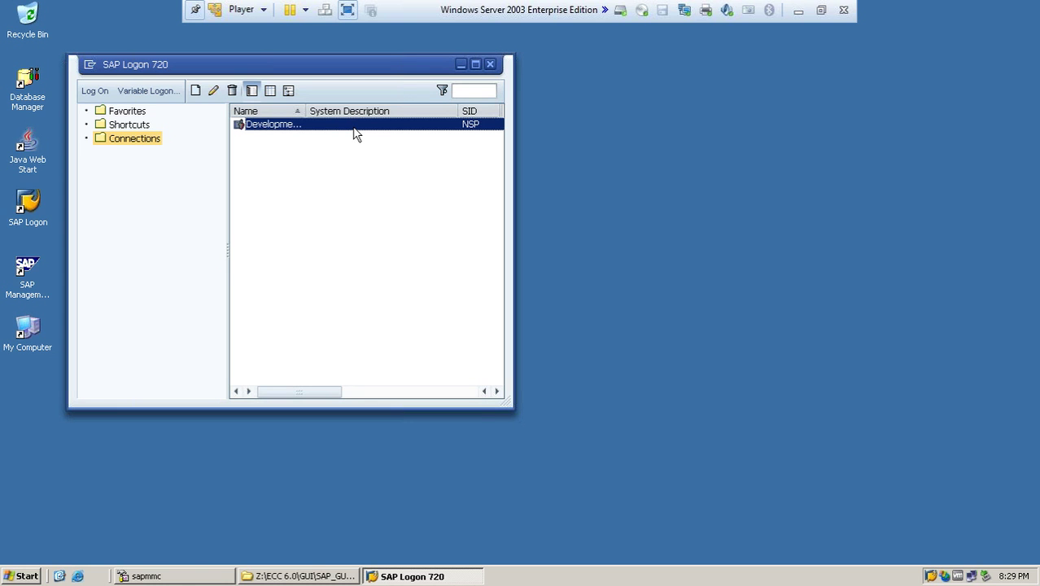
{"action": "double_click", "coordinate": [354, 130]}
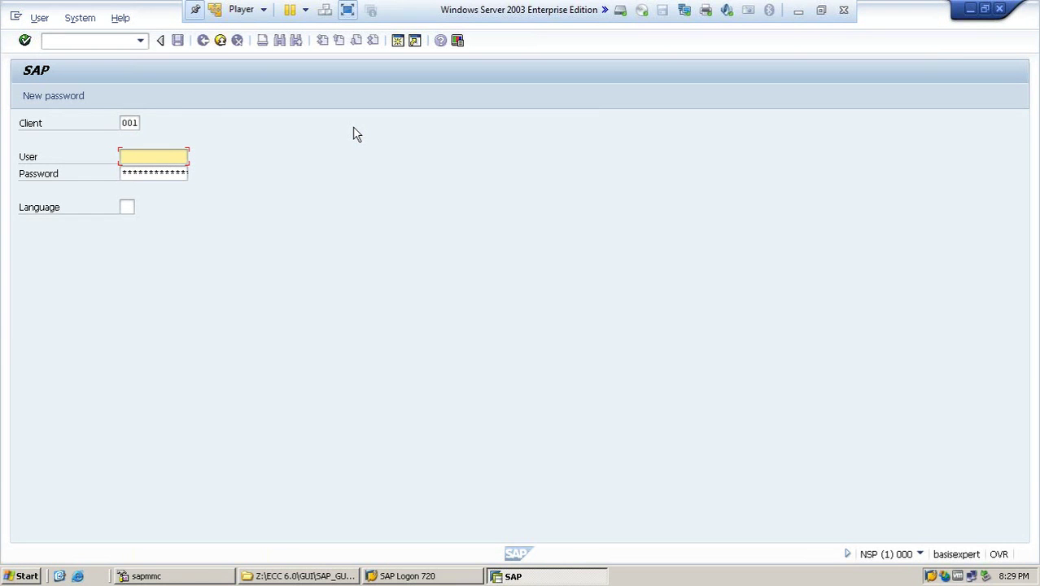
{"action": "left_click", "coordinate": [798, 13]}
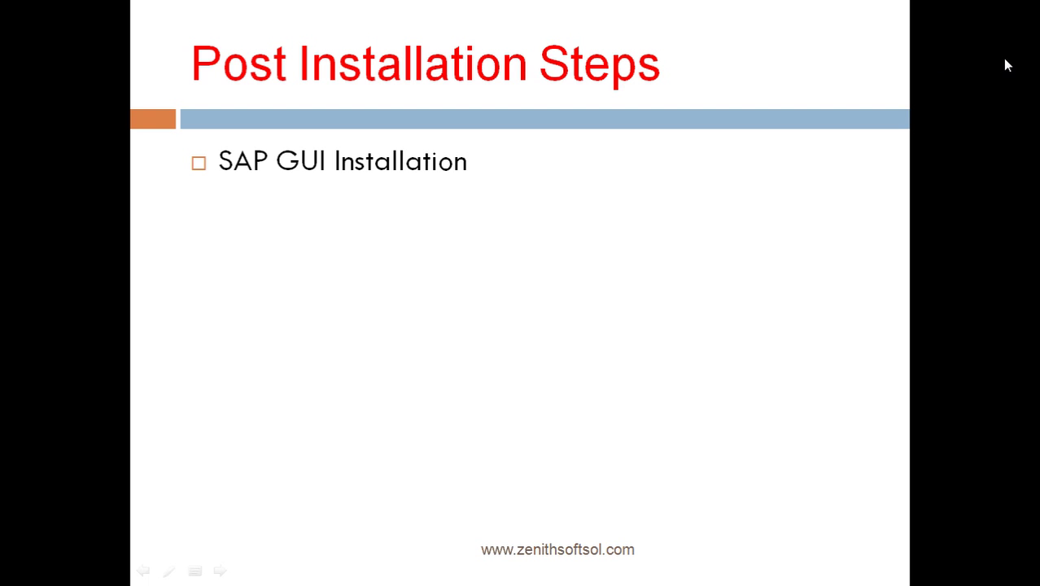